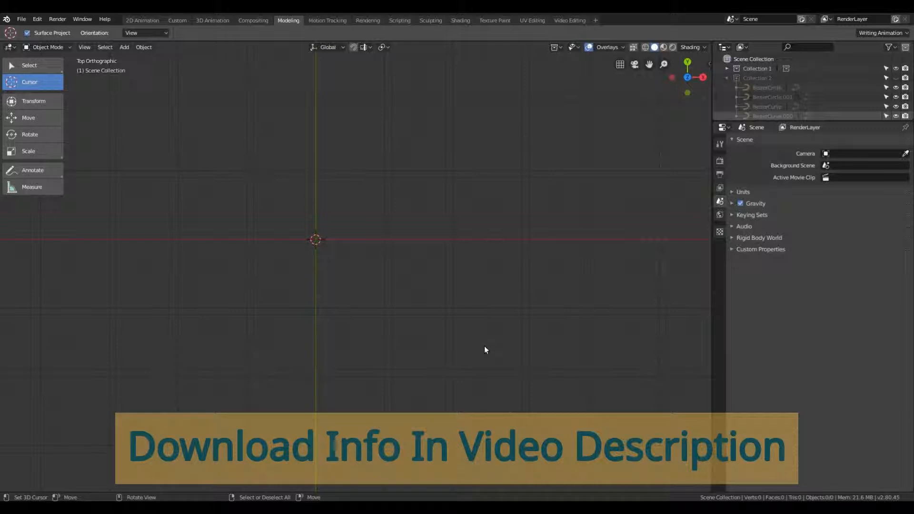
Step: Select both the rectangle and octagon curves and examine all their control points in Edit Mode
click(720, 144)
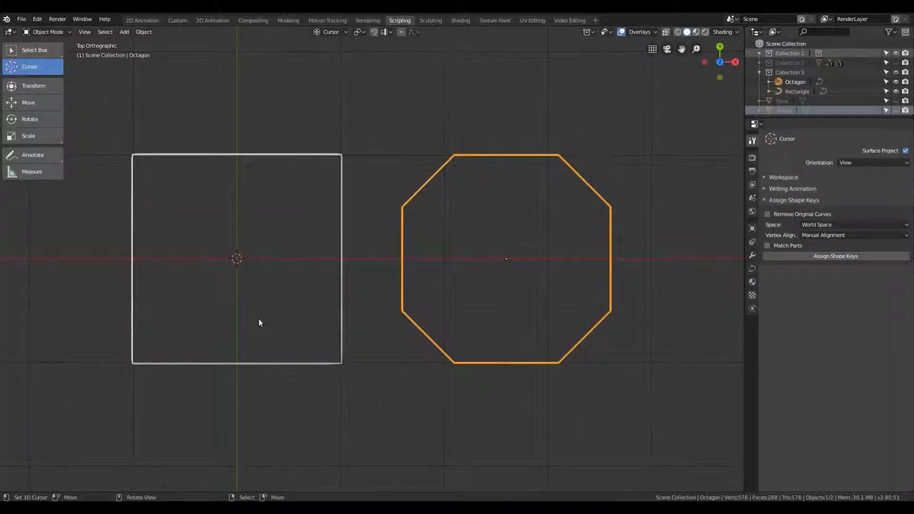
key(alt+a)
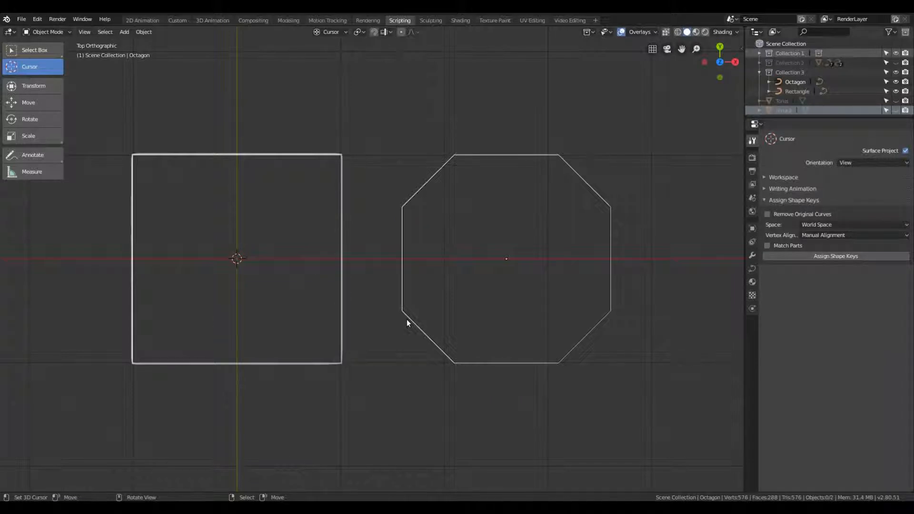
key(w)
key(a)
key(Tab)
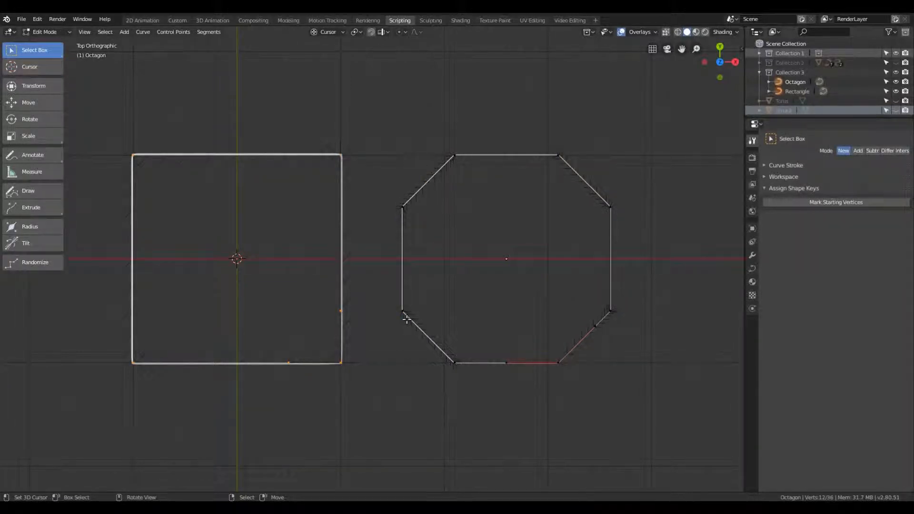
key(a)
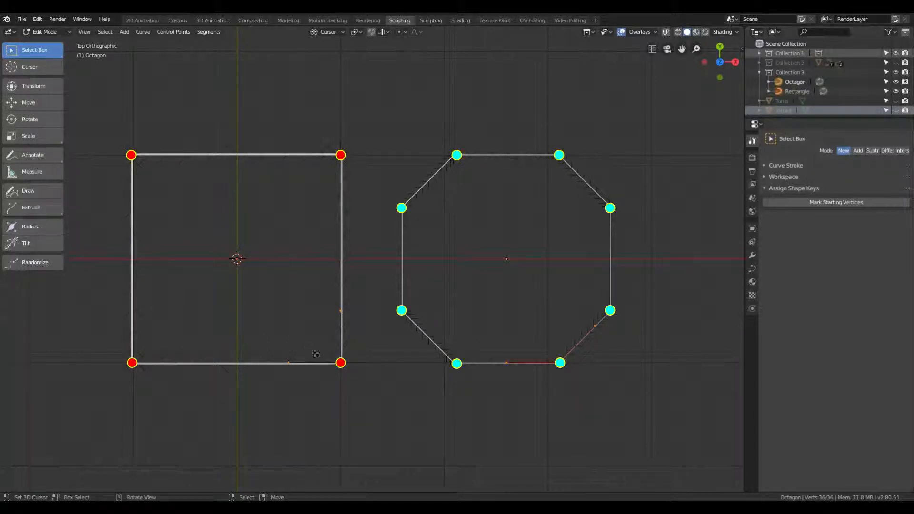
Step: Return to Object Mode and set the vertex alignment of Assign Shape Keys to Vertex Coordinates
key(Tab)
click(816, 236)
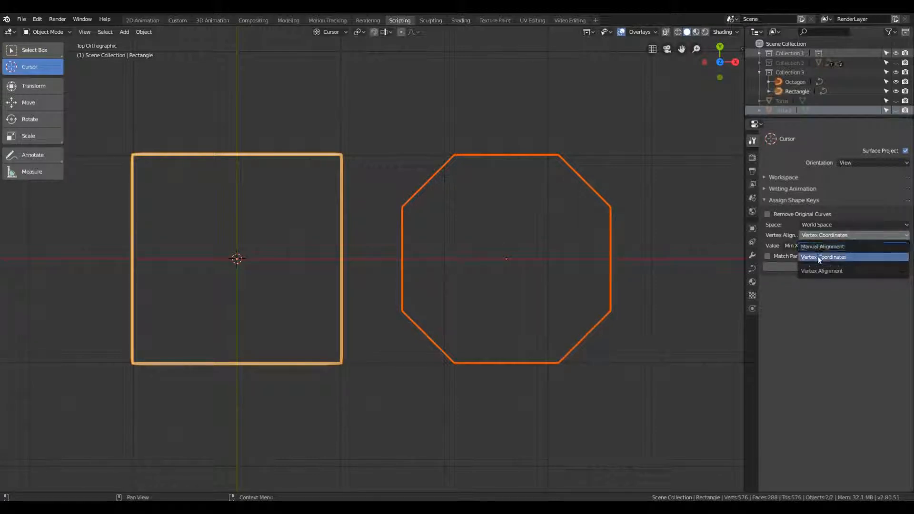
click(819, 257)
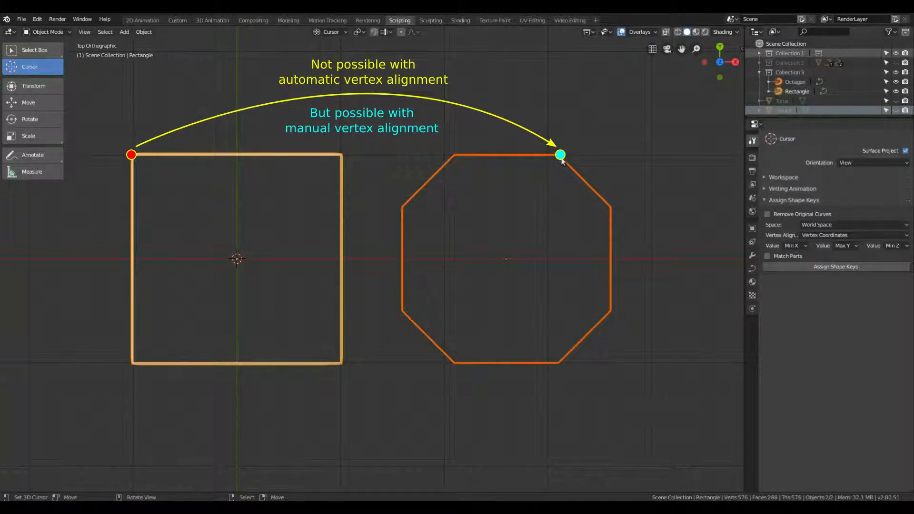
Step: Mark the upper end of the octagon's left edge as its starting vertex, confirm it, and display the marked starting vertices again
key(Tab)
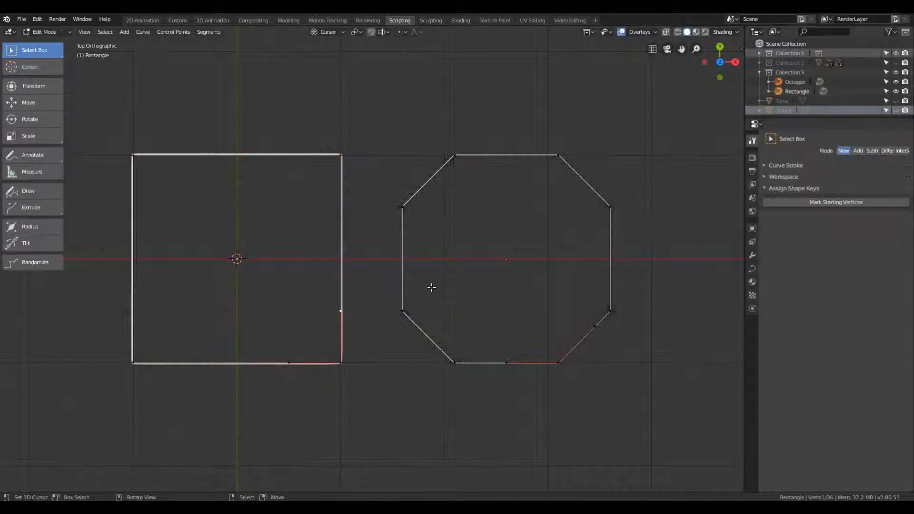
click(808, 206)
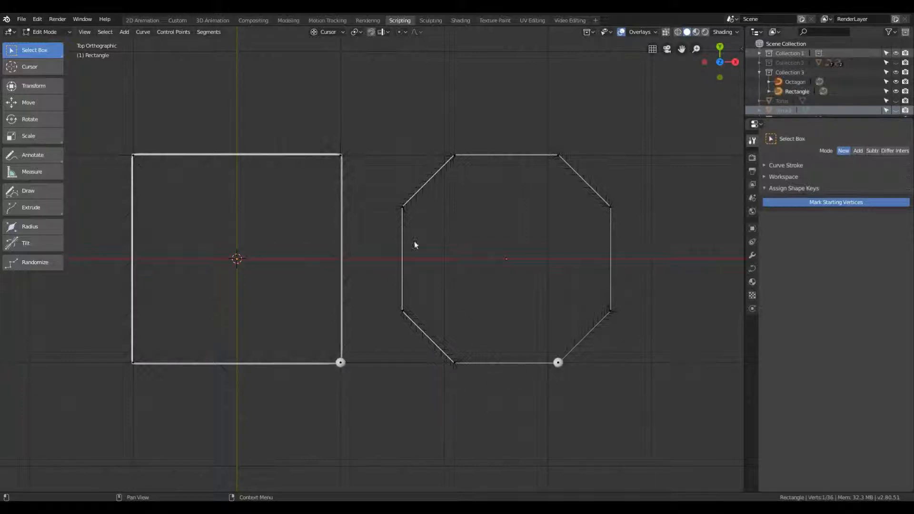
right_click(404, 210)
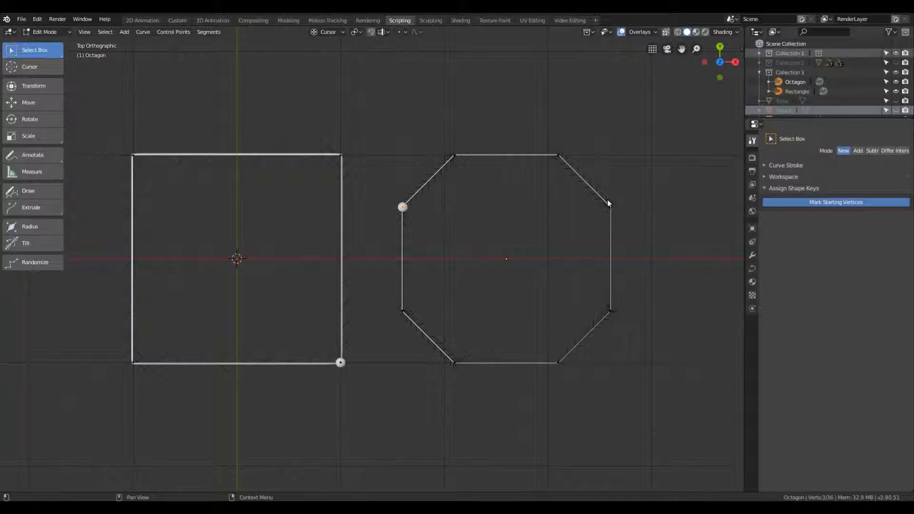
key(Return)
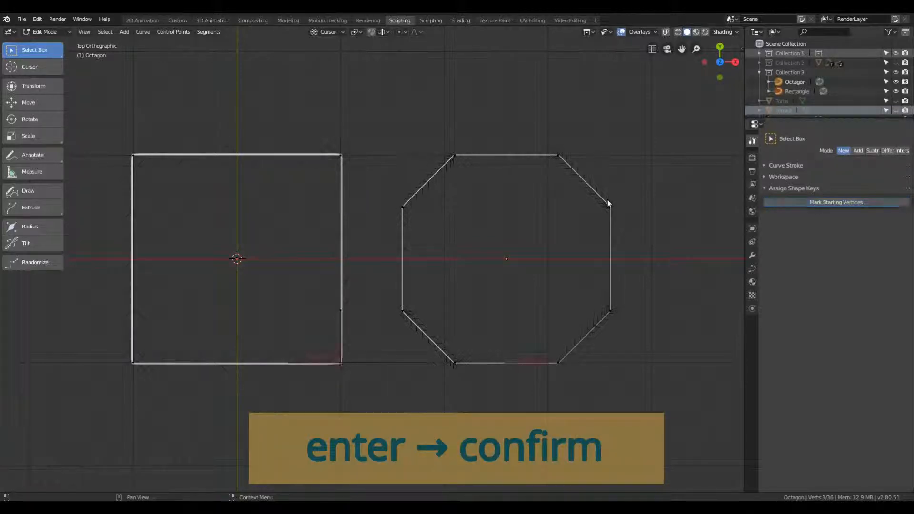
key(Escape)
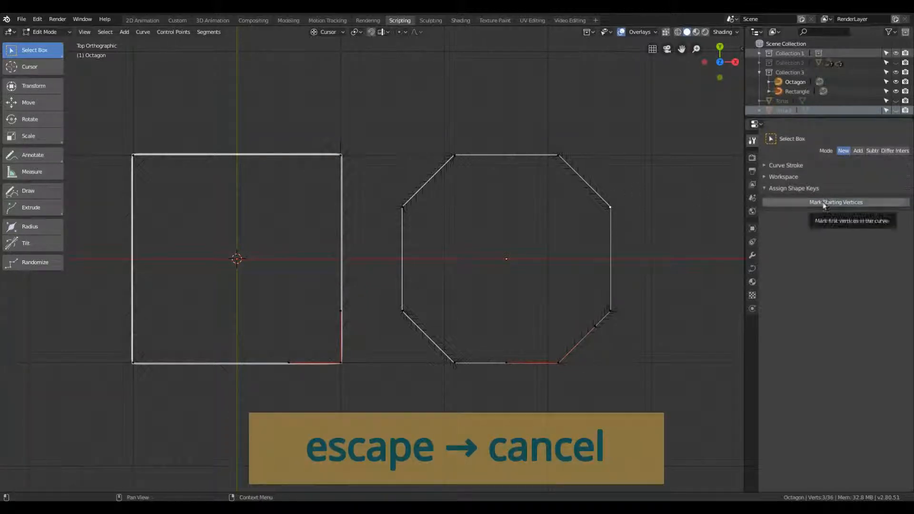
click(823, 202)
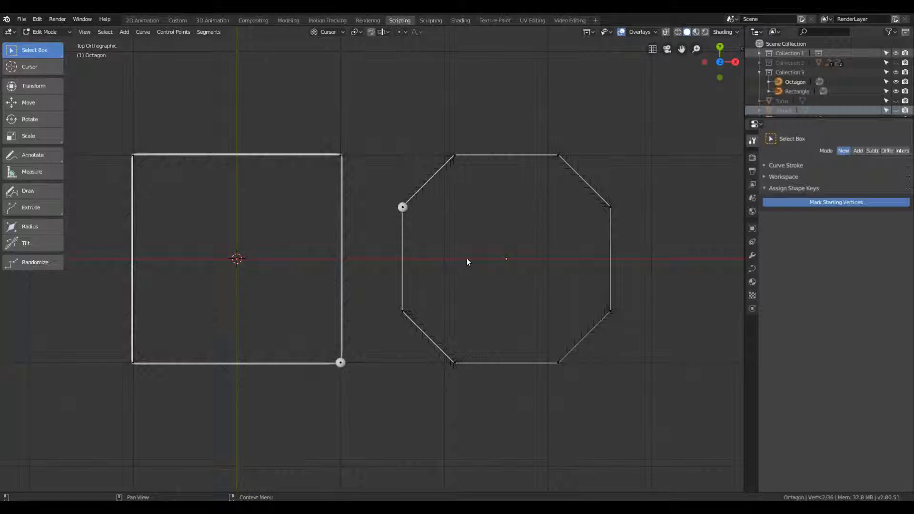
Step: In Object Mode, set the vertex alignment to Manual Alignment and assign shape keys with the rectangle as the active curve
key(Tab)
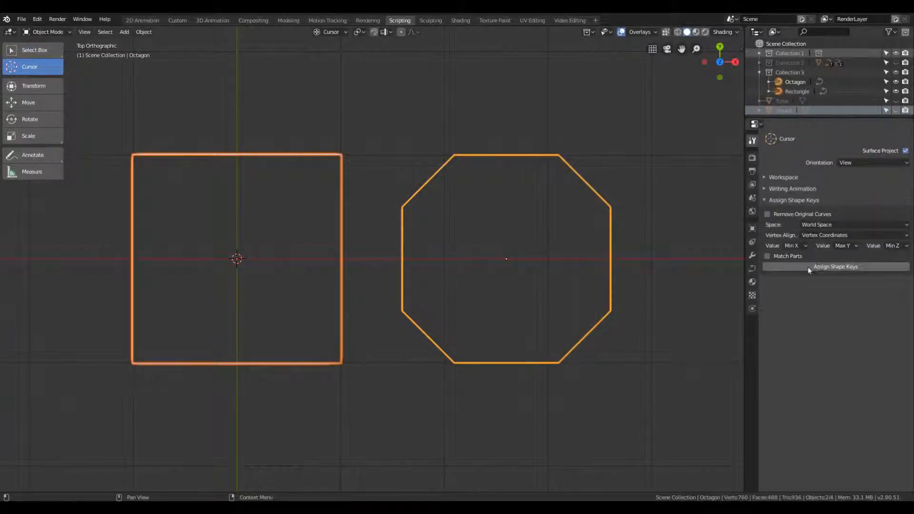
click(825, 238)
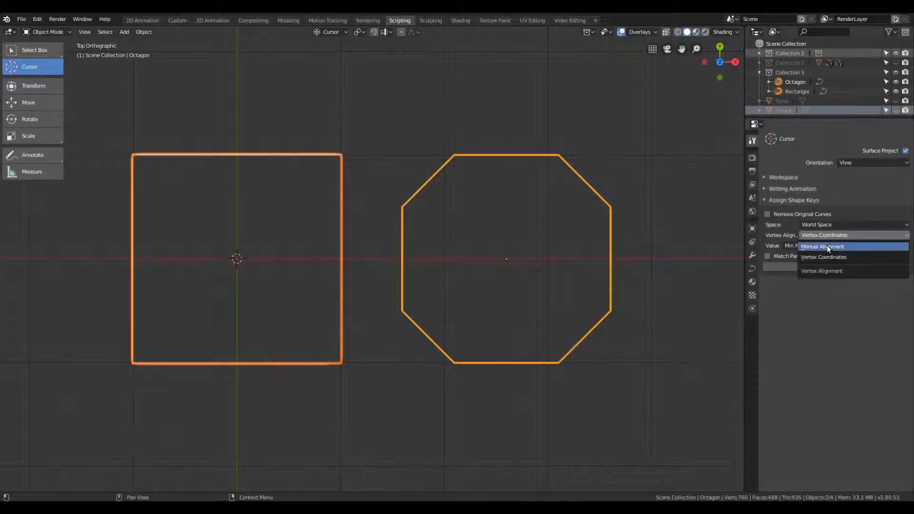
click(828, 246)
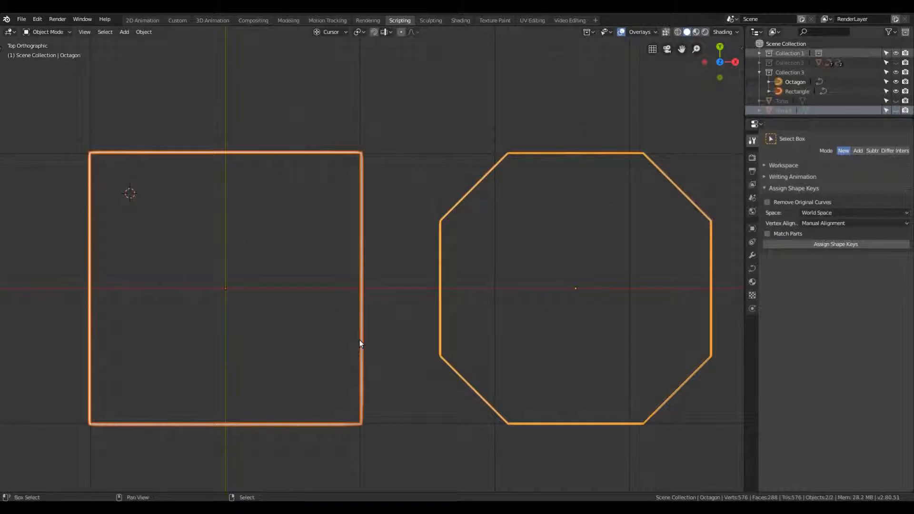
shift+click(361, 343)
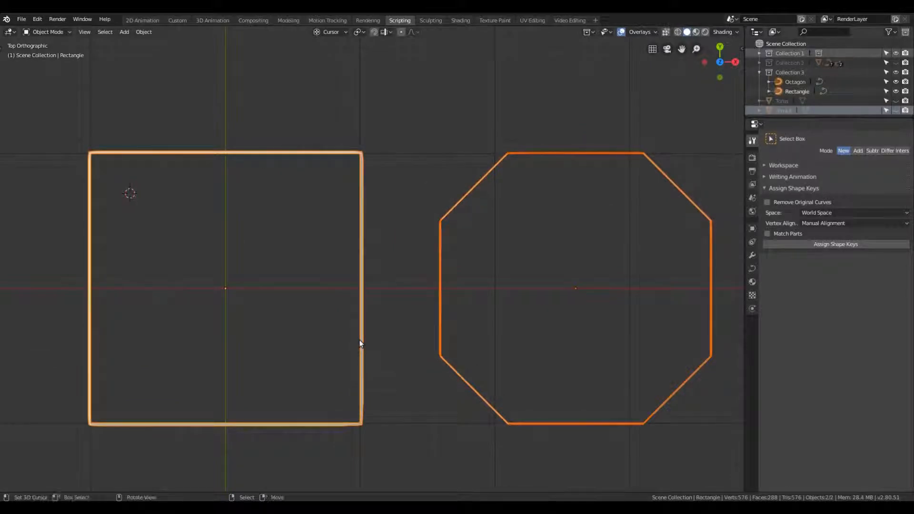
click(834, 244)
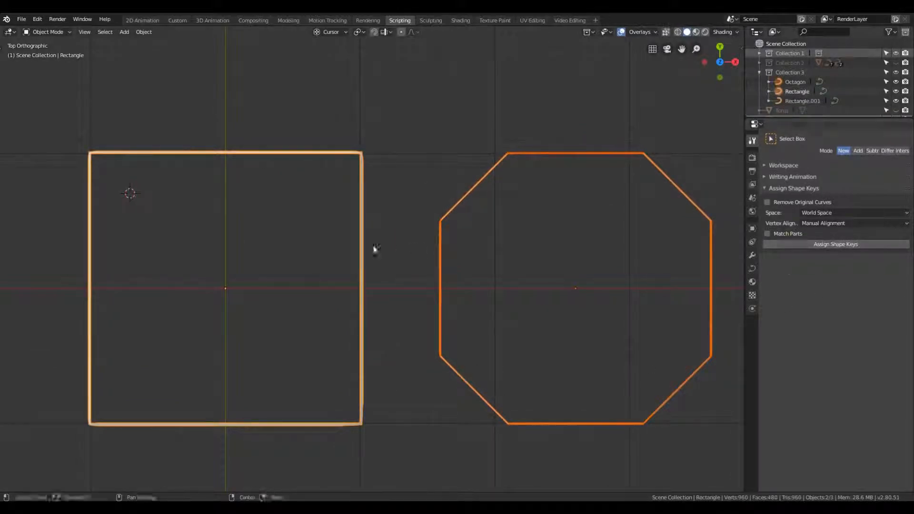
Step: Select the Octagon shape key of the new curve and vary its value to preview the morph
click(789, 240)
mouse_move(857, 296)
mouse_down()
mouse_move(904, 296)
mouse_move(871, 295)
mouse_up()
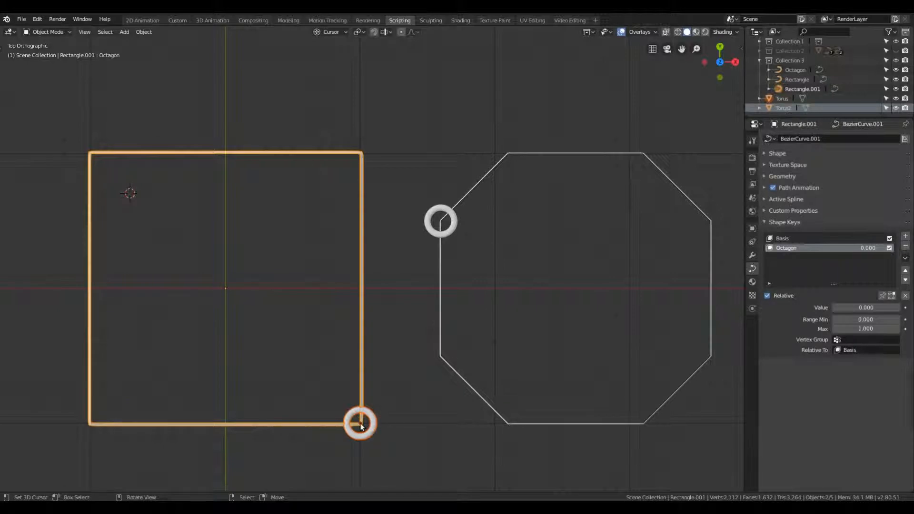
drag(866, 308, 833, 308)
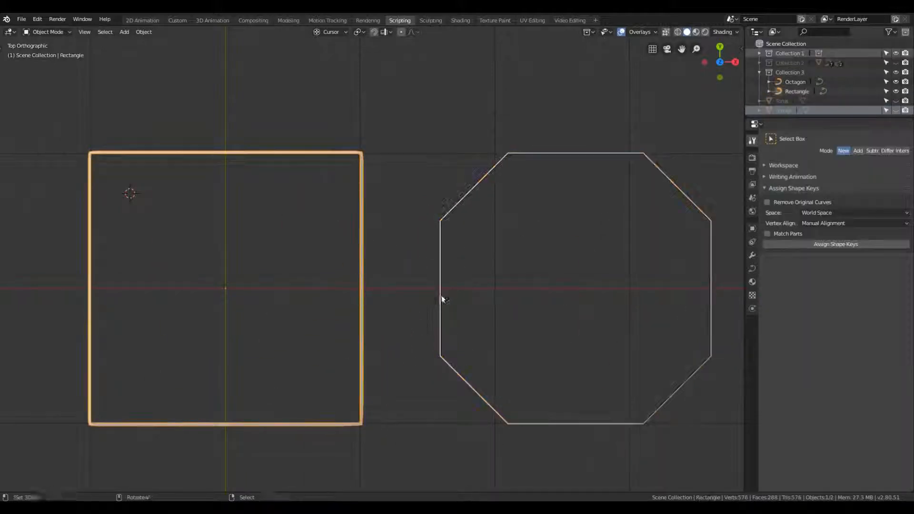
Step: Mark the rectangle's upper-right corner and the lower end of the octagon's right edge as starting vertices
shift+click(440, 295)
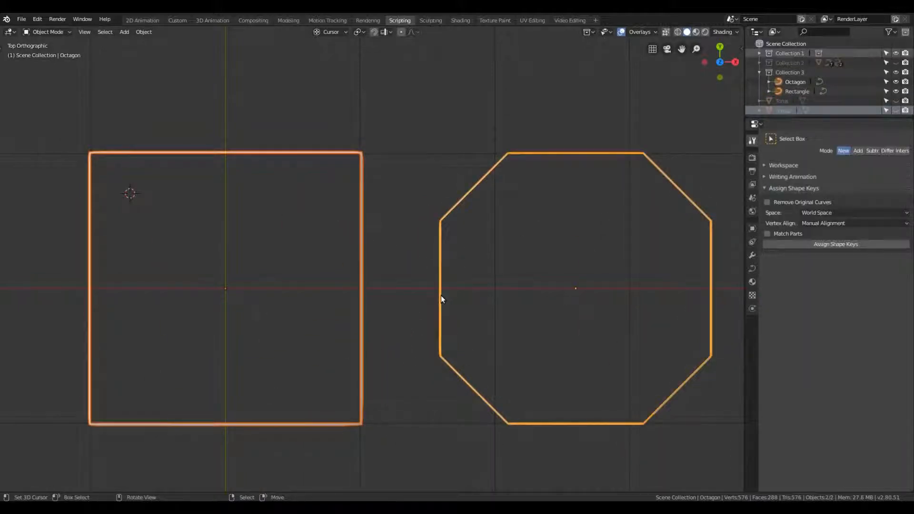
key(Tab)
click(819, 199)
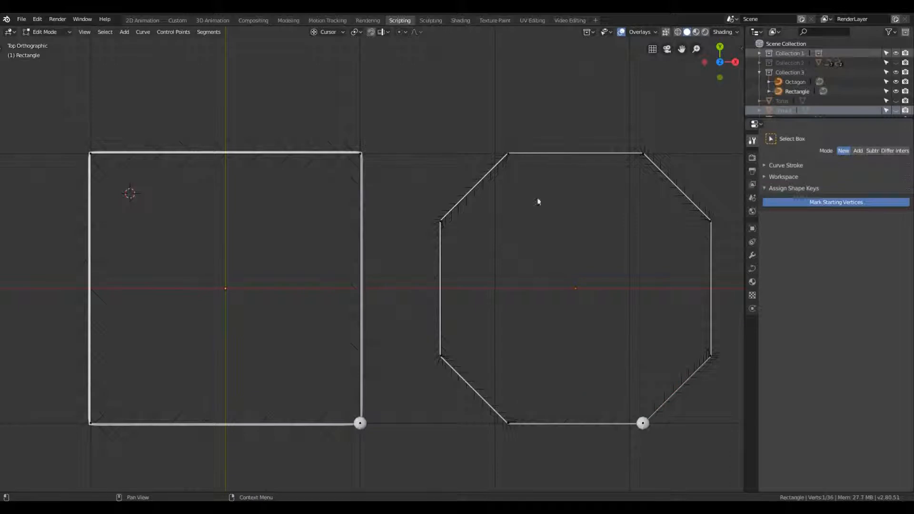
click(361, 153)
click(712, 356)
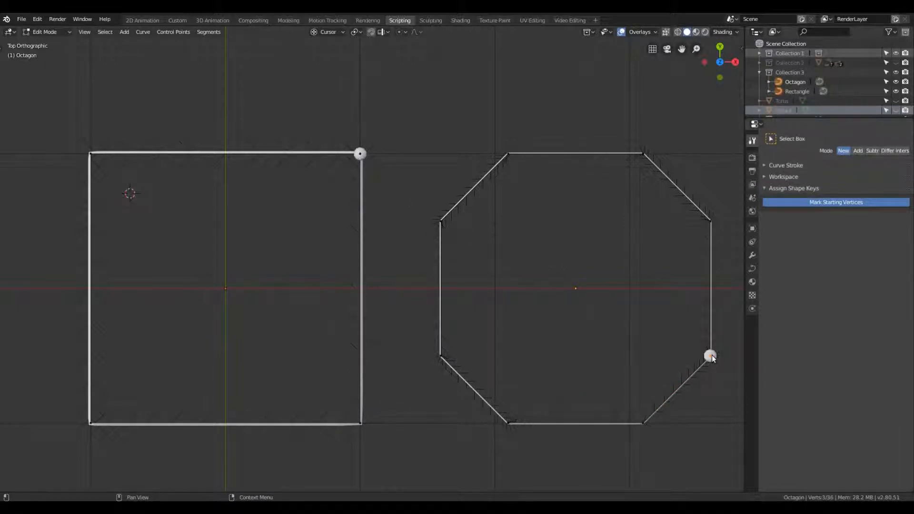
key(Escape)
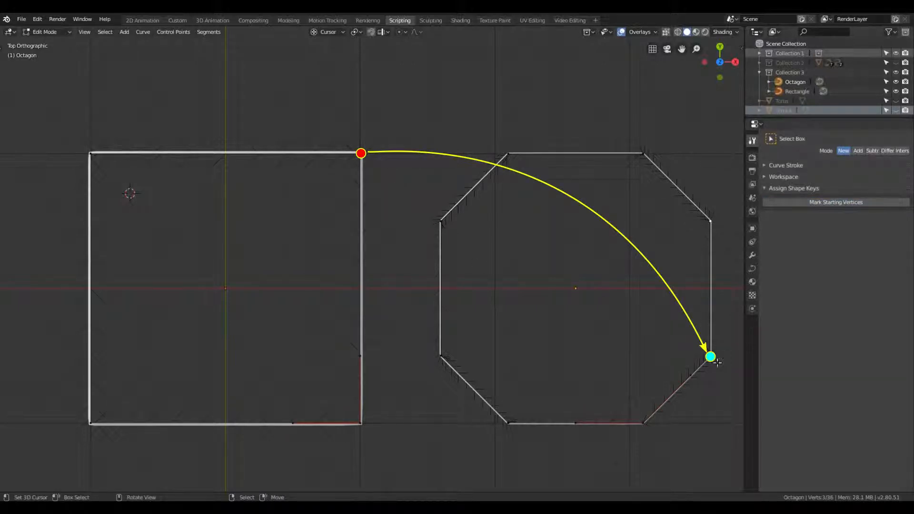
Step: Assign shape keys in Object Mode with the rectangle active, and unhide the two torus markers
key(Tab)
shift+click(363, 299)
click(839, 245)
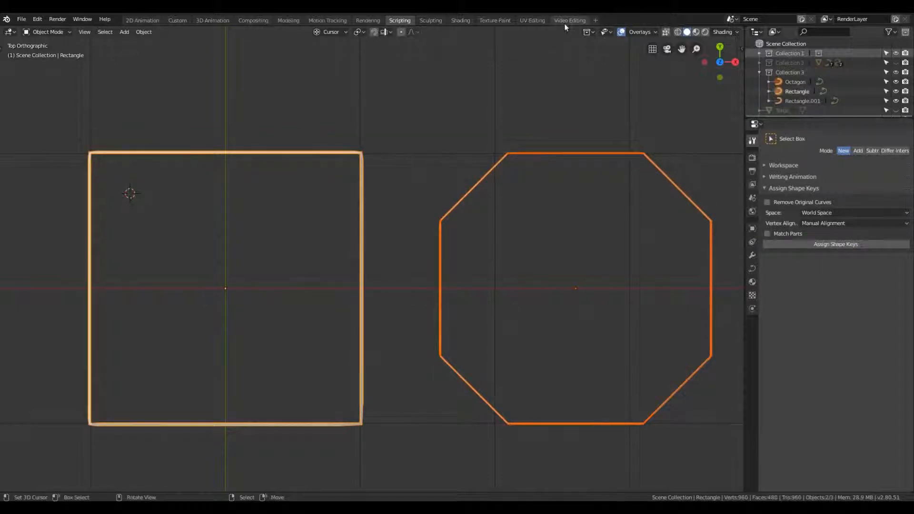
click(895, 111)
click(896, 121)
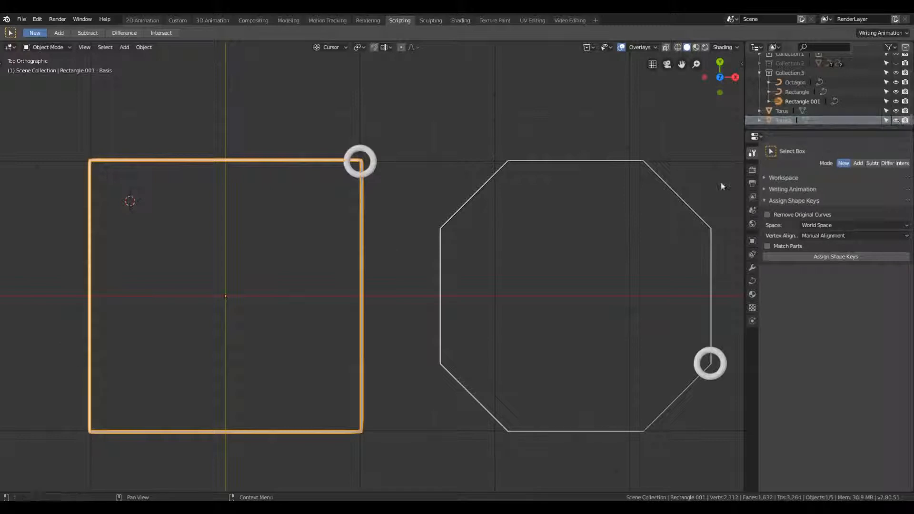
Step: Select the Octagon shape key of Rectangle.001 and vary its value to check how the upper-right corner travels
click(776, 257)
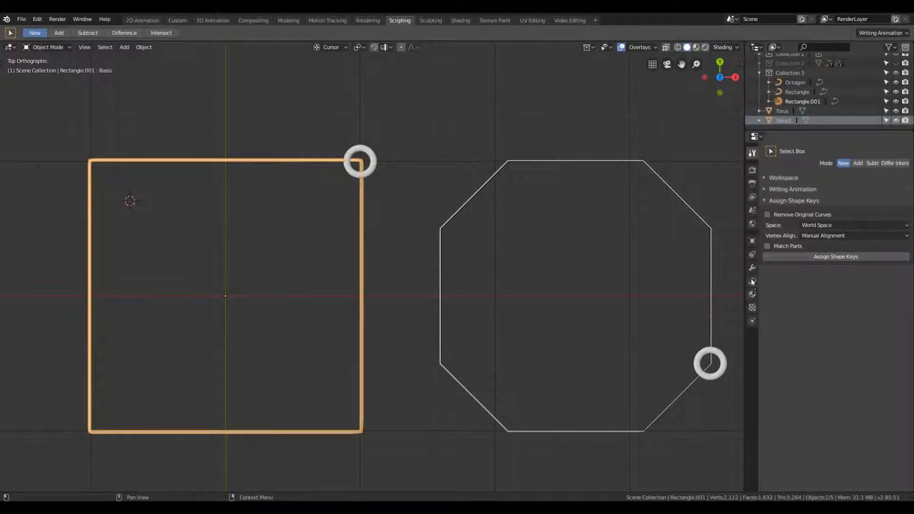
click(752, 281)
click(800, 260)
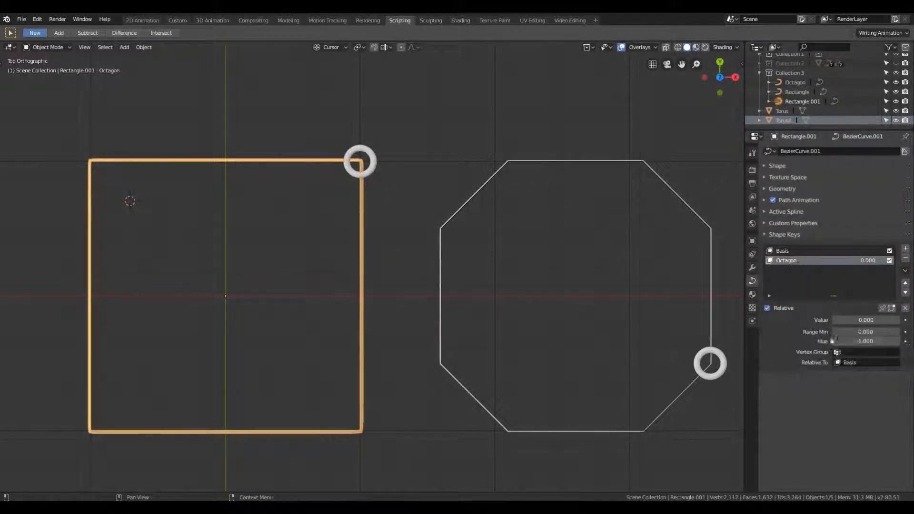
mouse_move(839, 321)
mouse_down()
mouse_move(899, 320)
mouse_move(833, 320)
mouse_up()
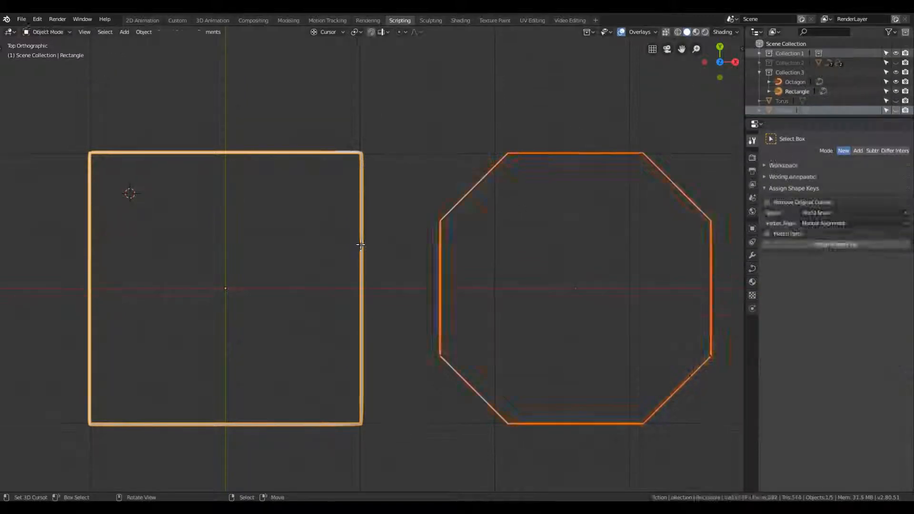
Step: Mark the rectangle's lower-left corner and the left end of the octagon's top edge as starting vertices
key(Tab)
click(808, 203)
click(90, 423)
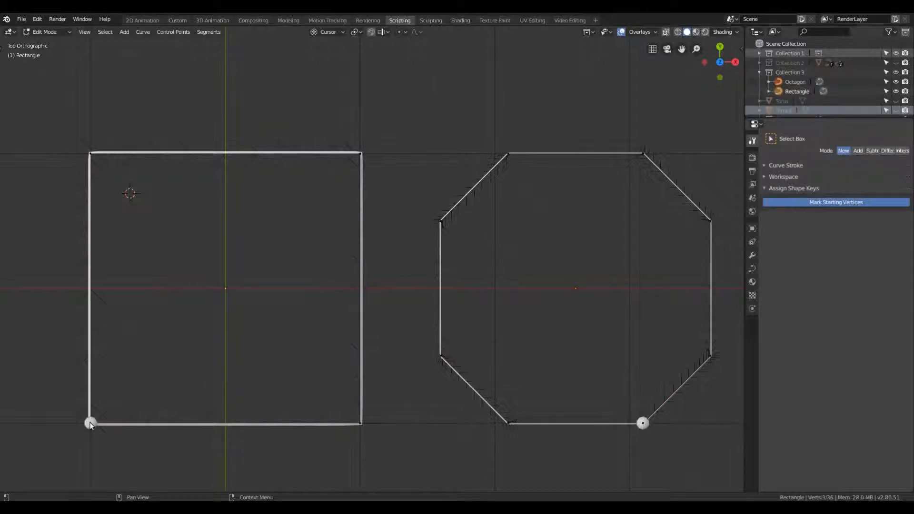
click(513, 154)
key(Escape)
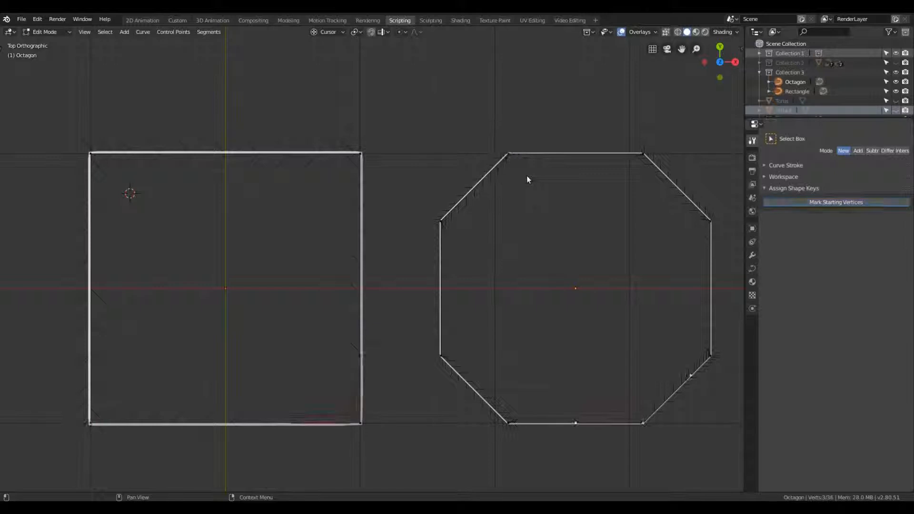
Step: Return to Object Mode, make the rectangle the active curve, and assign the shape keys with Manual Alignment
key(Tab)
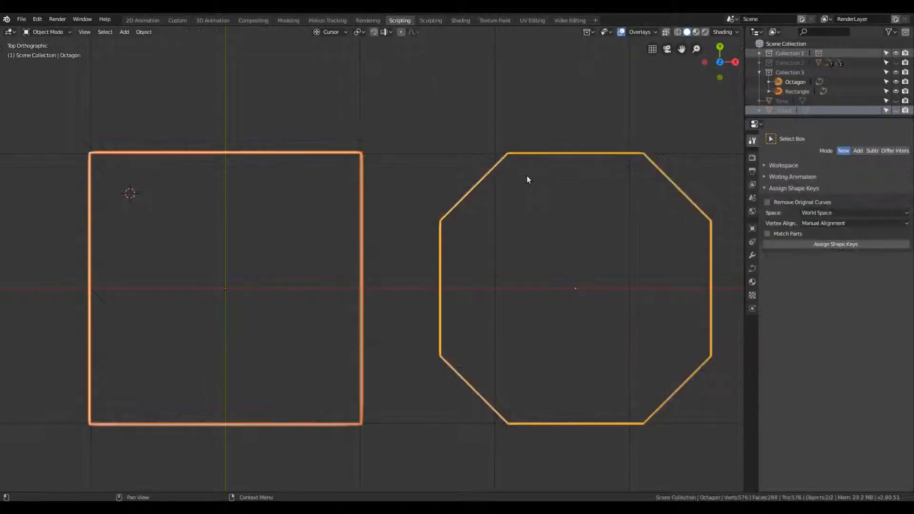
shift+click(361, 275)
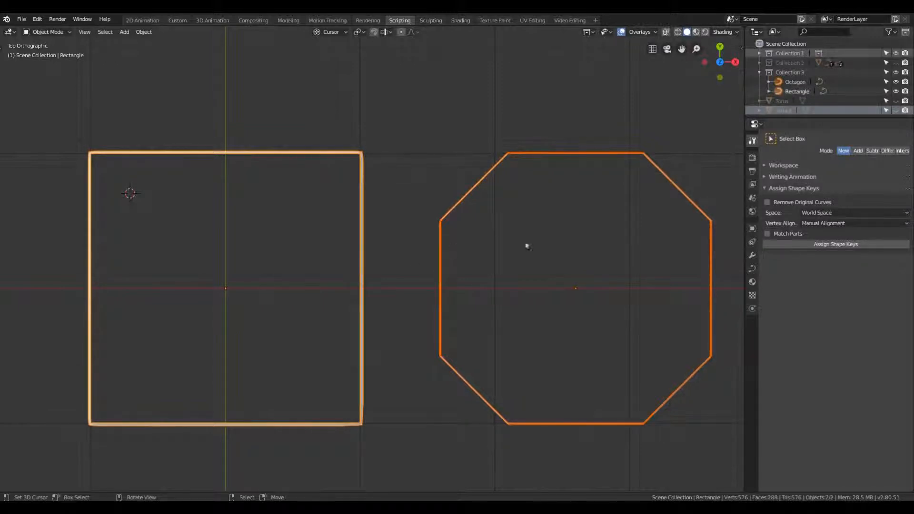
click(802, 244)
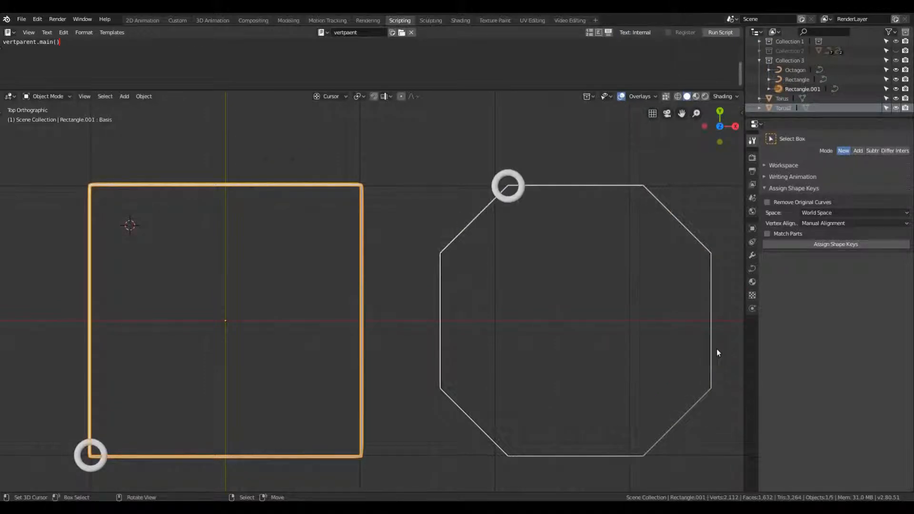
Step: Select the Octagon shape key of Rectangle.001 and vary its value to check how the lower-left corner travels
click(753, 269)
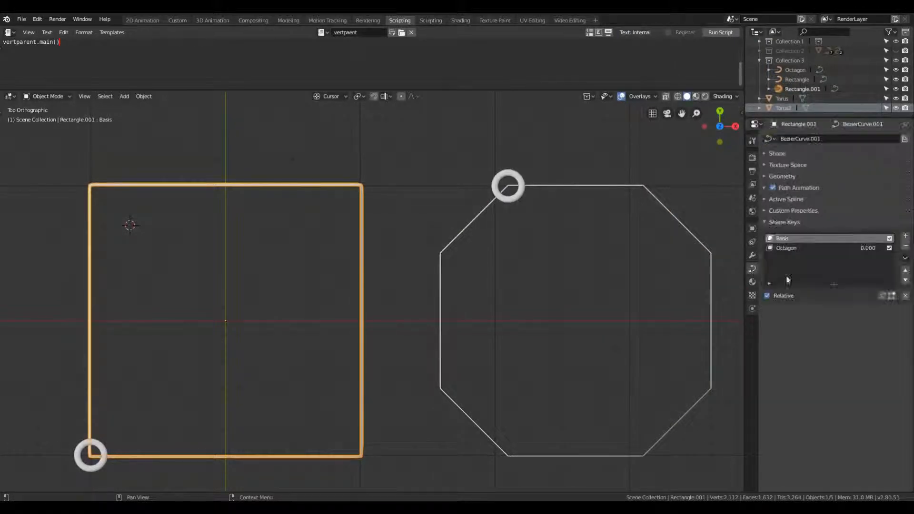
click(810, 248)
drag(857, 307, 836, 307)
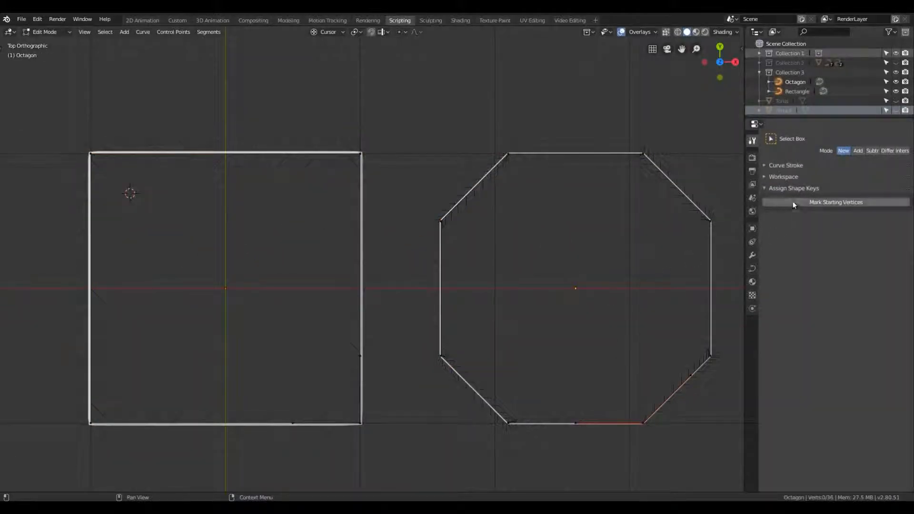
Step: Turn on starting vertex marking for the rectangle and octagon and examine the markers from different angles and distances
click(792, 202)
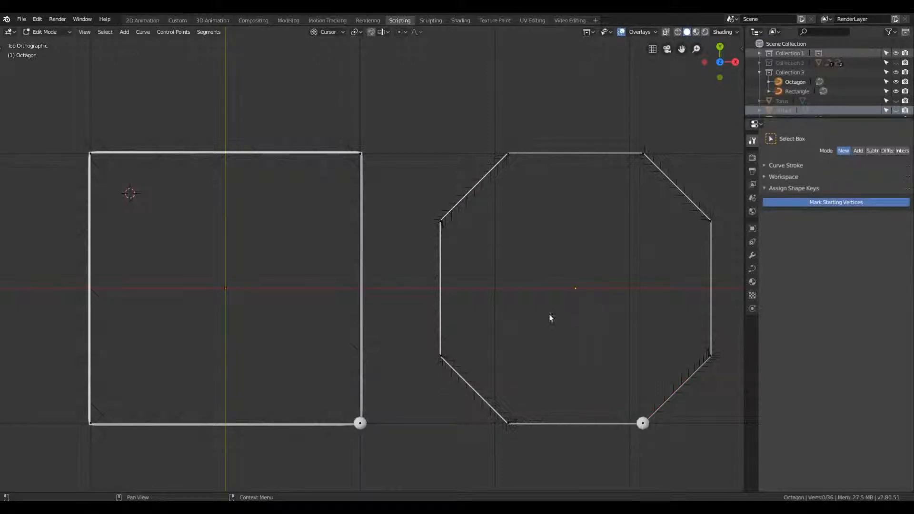
middle_drag(632, 433, 628, 344)
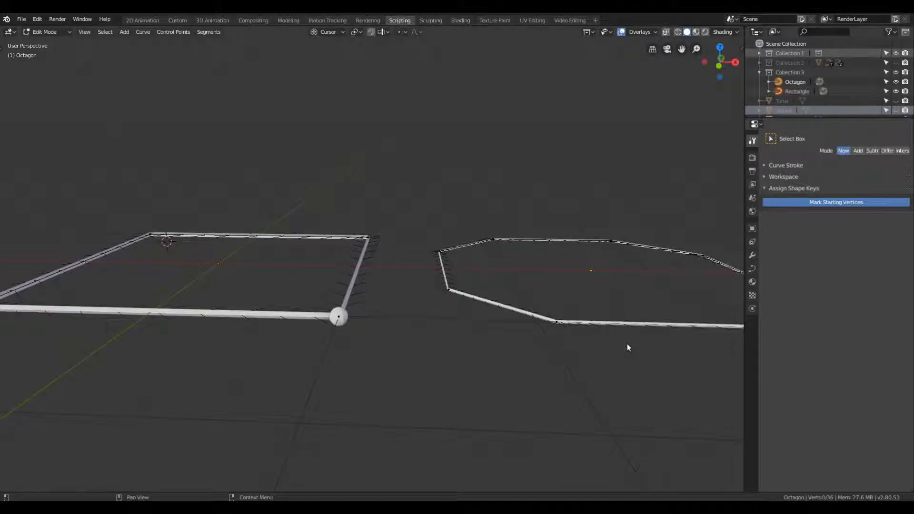
scroll(627, 344, down, 2)
scroll(636, 373, down, 3)
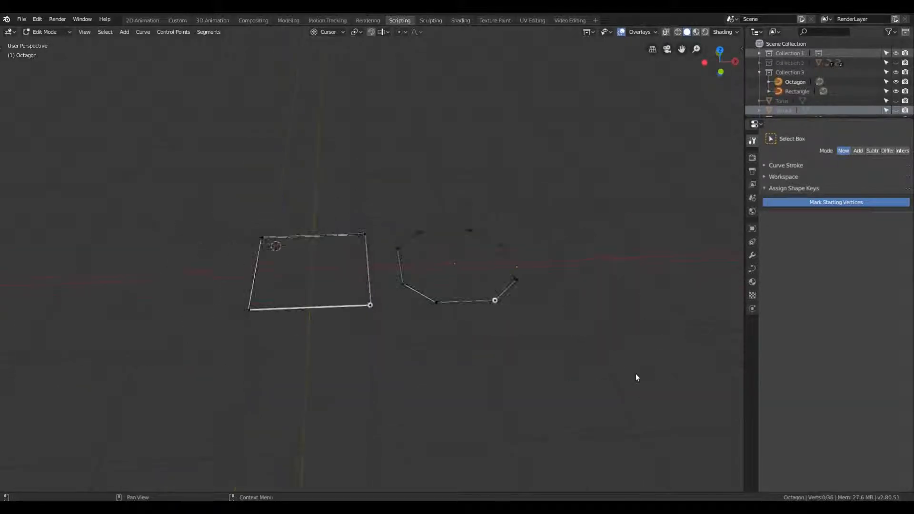
scroll(636, 375, up, 3)
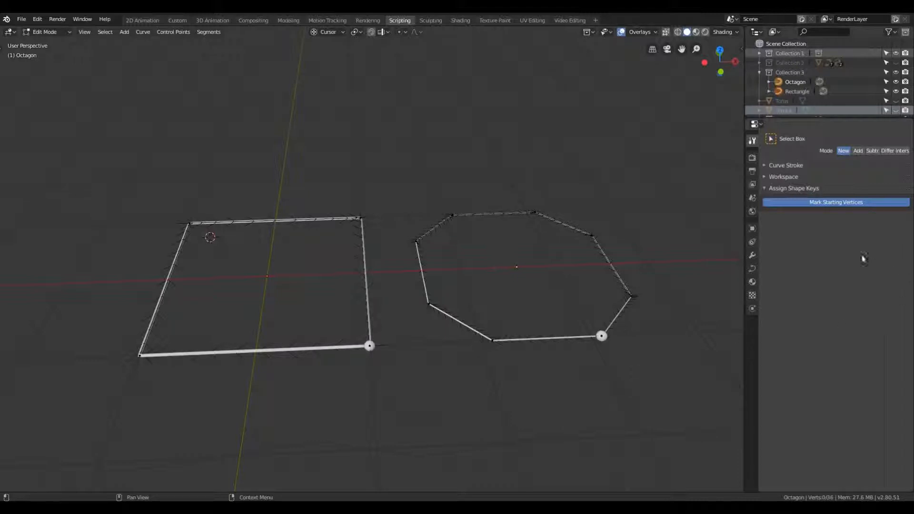
middle_drag(588, 304, 450, 421)
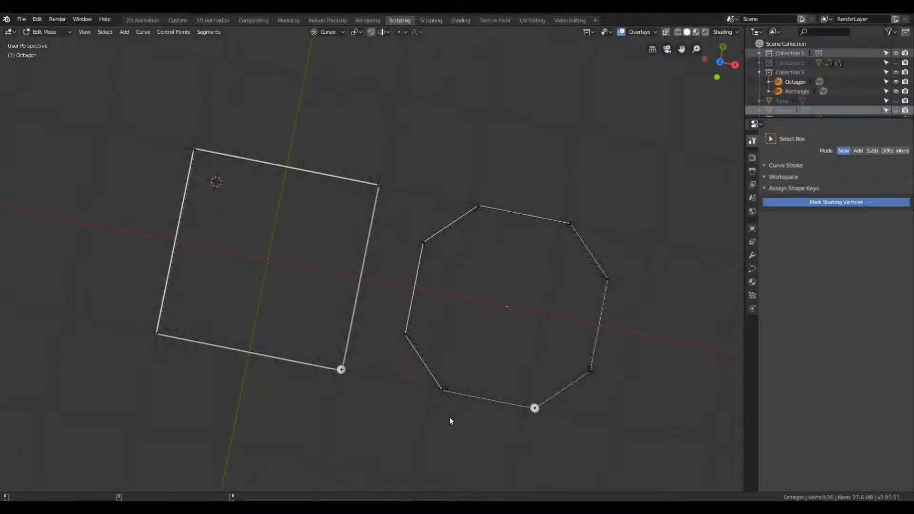
Step: Try enlarging and shrinking the starting vertex markers on both curves, and reset them to their default size
ctrl+shift+scroll(450, 418, up, 3)
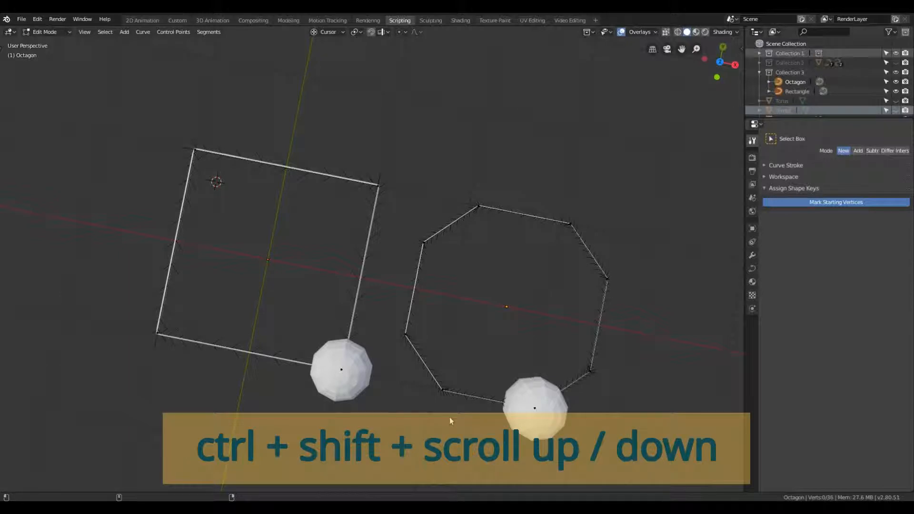
ctrl+shift+scroll(449, 421, down, 5)
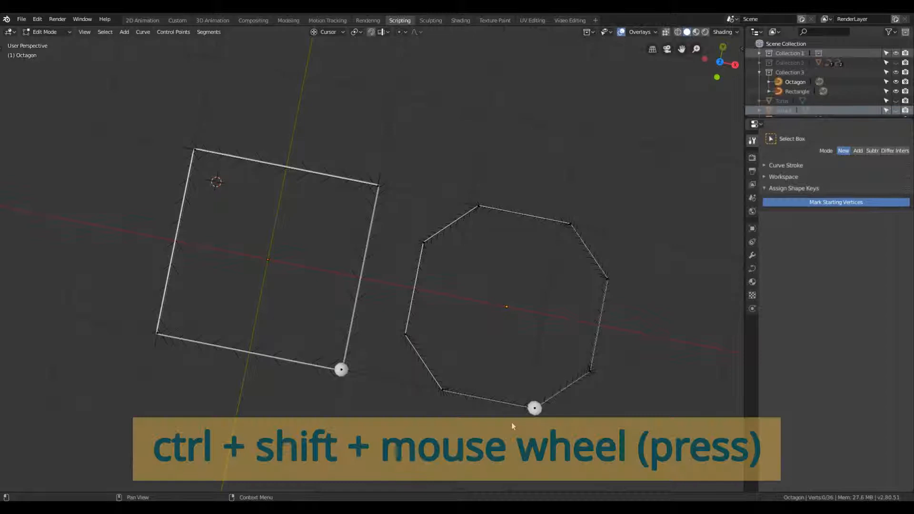
ctrl+shift+middle_click(512, 422)
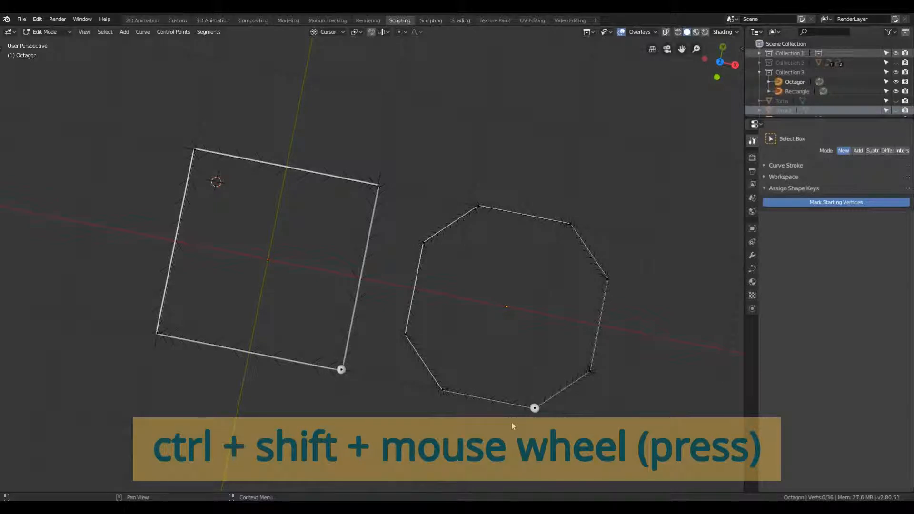